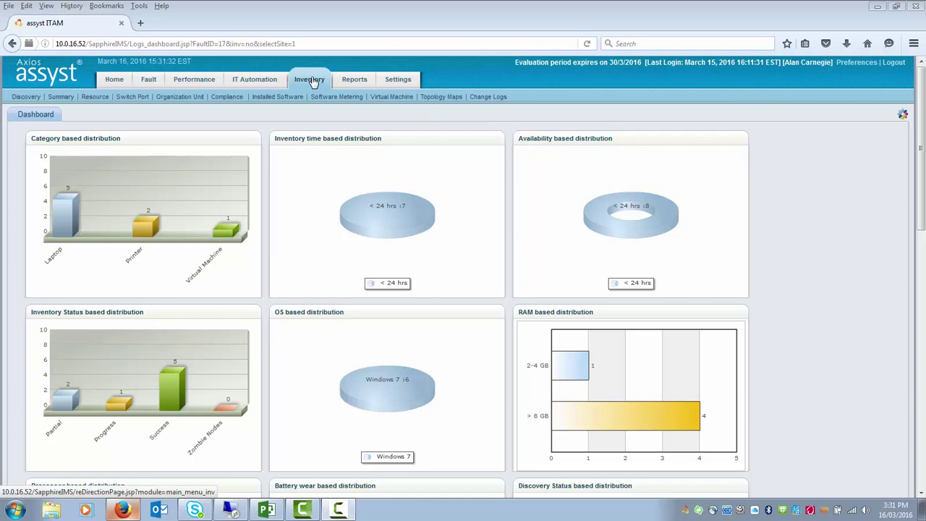
Open the software list in the inventory's installed software section and select the ActivClient x64 entry.
click(286, 99)
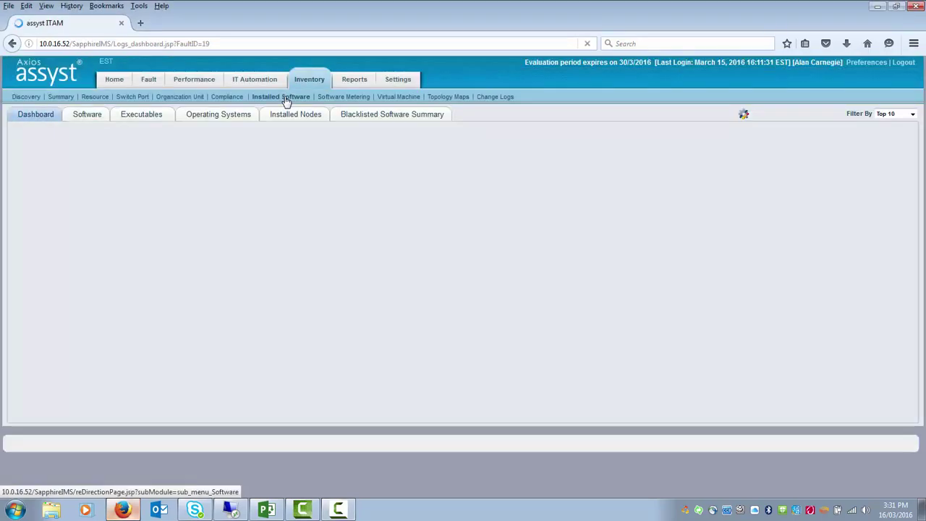
click(286, 99)
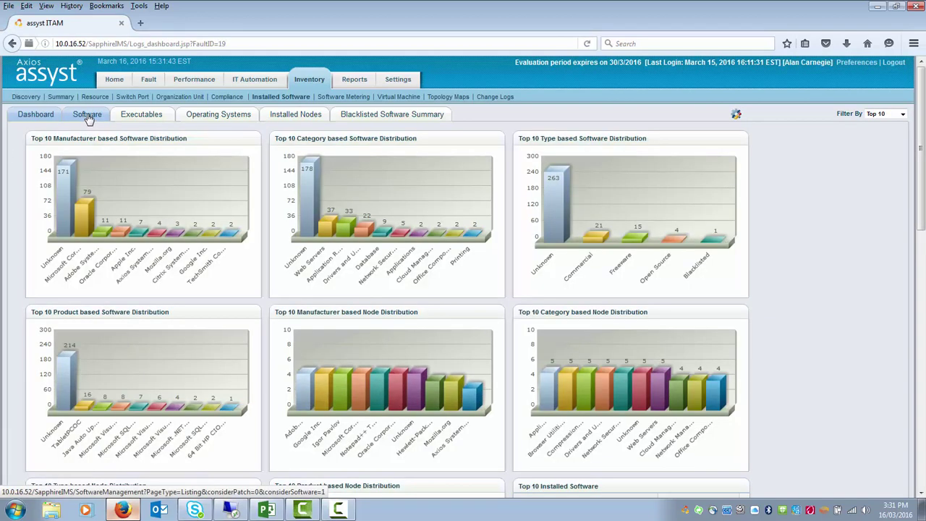
click(87, 117)
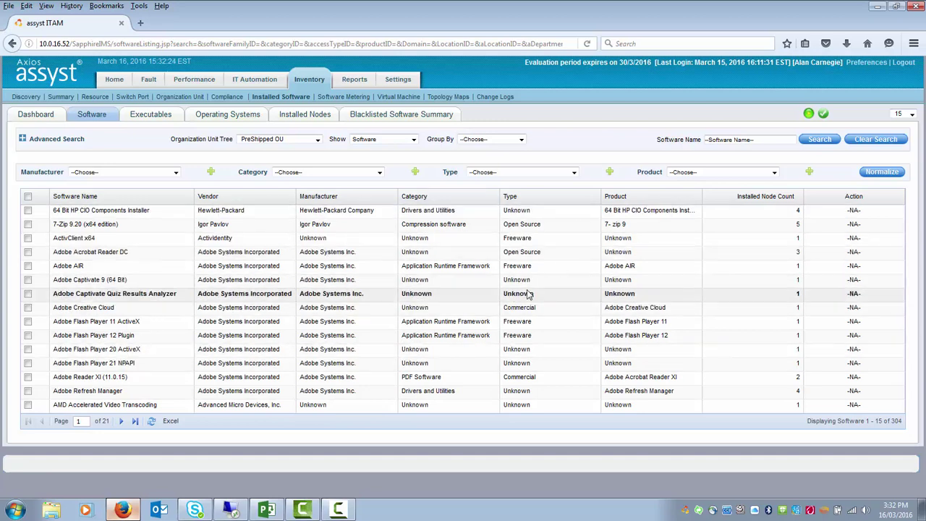
click(323, 243)
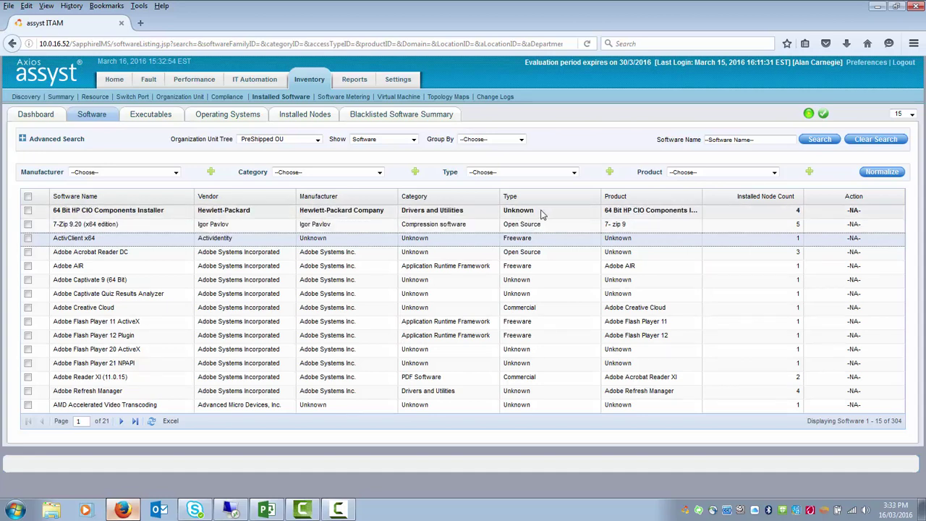
Normalize the 64 Bit HP CIO Components Installer entry to type Open Source and confirm moving the software.
click(28, 210)
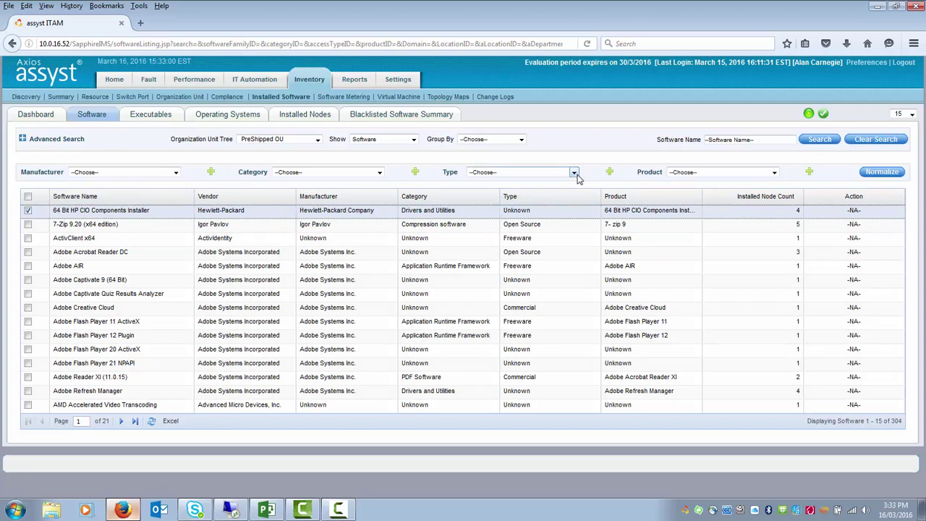
click(574, 174)
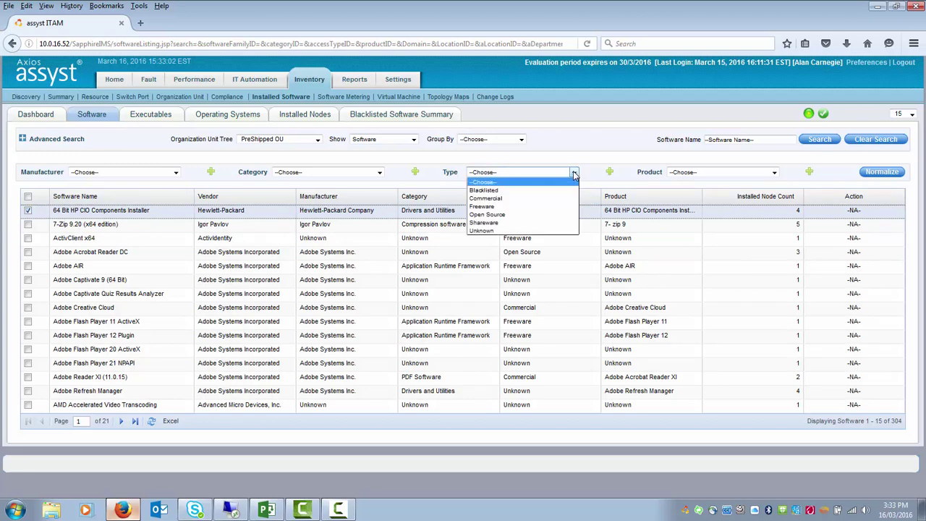
click(519, 215)
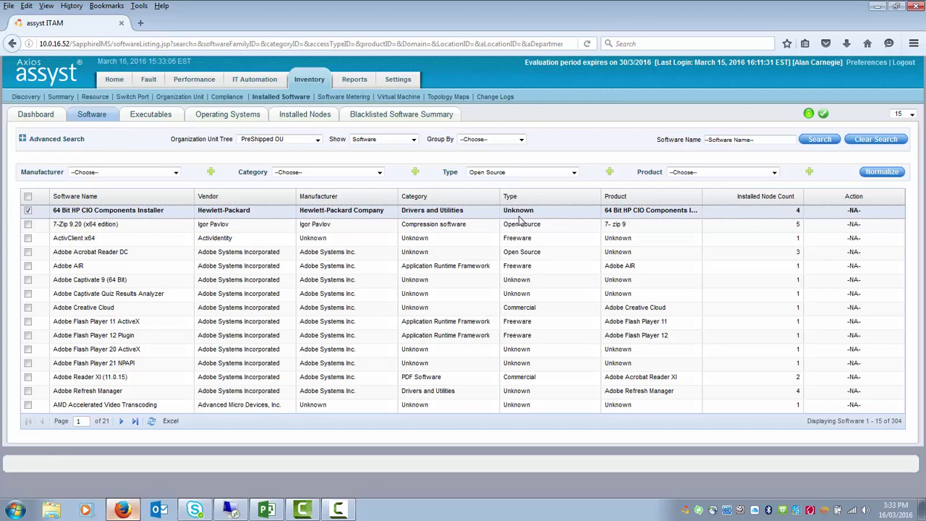
click(883, 174)
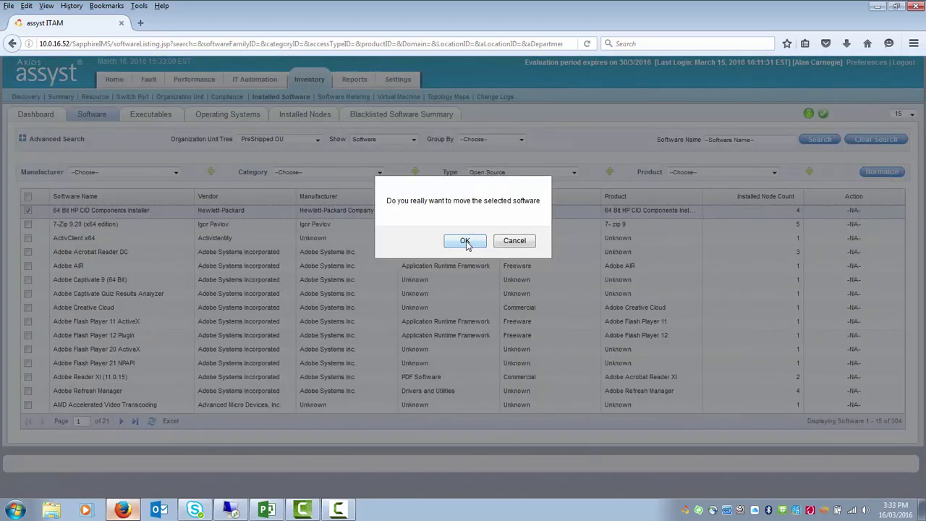
click(465, 242)
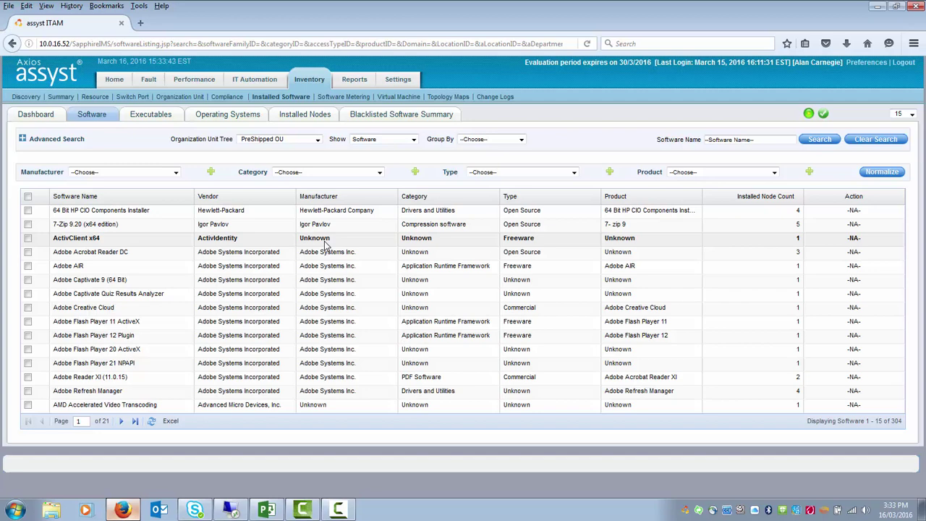
Add a software normalization family named Activ Software under Manufacturer in the software normalization settings, and look through the family list.
click(399, 84)
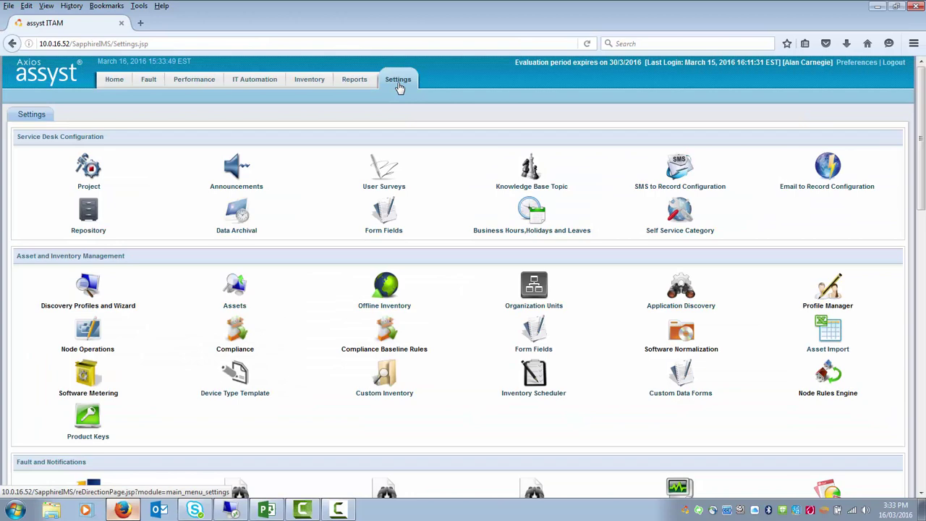
click(659, 351)
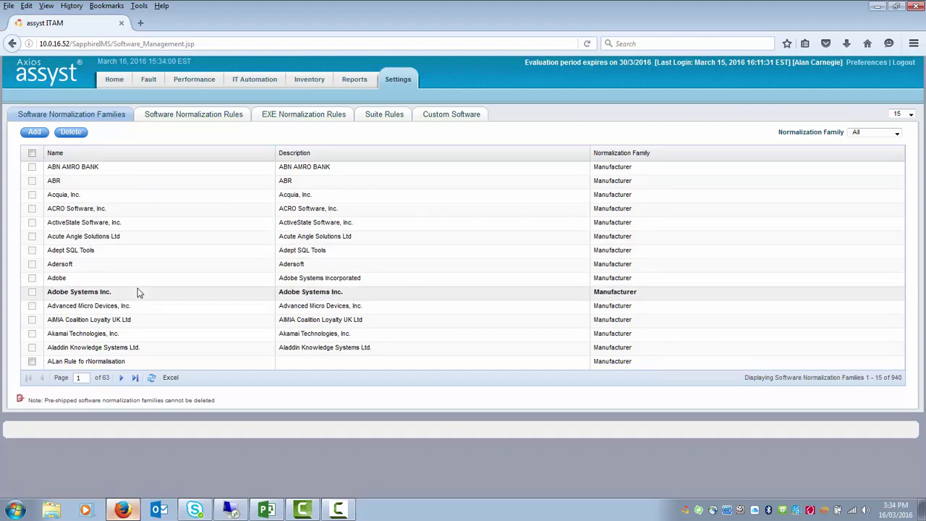
click(34, 134)
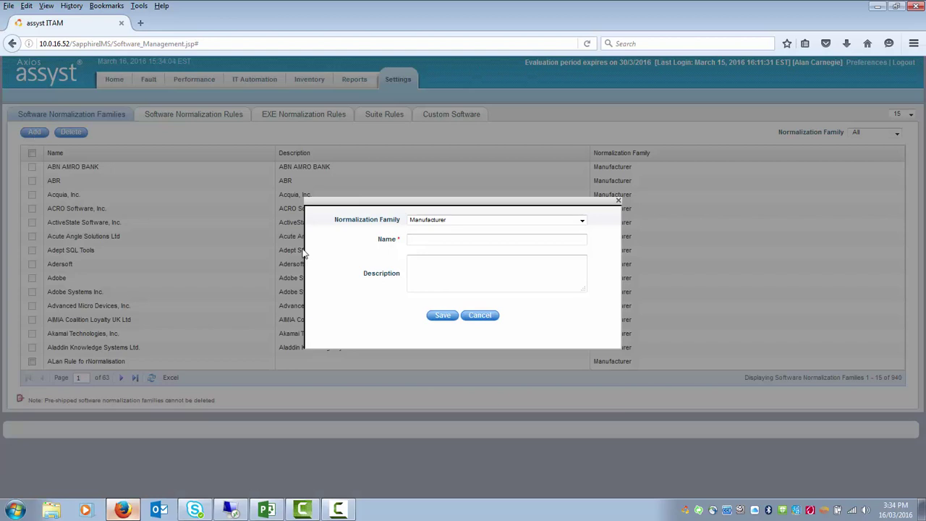
click(436, 239)
text(Activ Software)
click(443, 316)
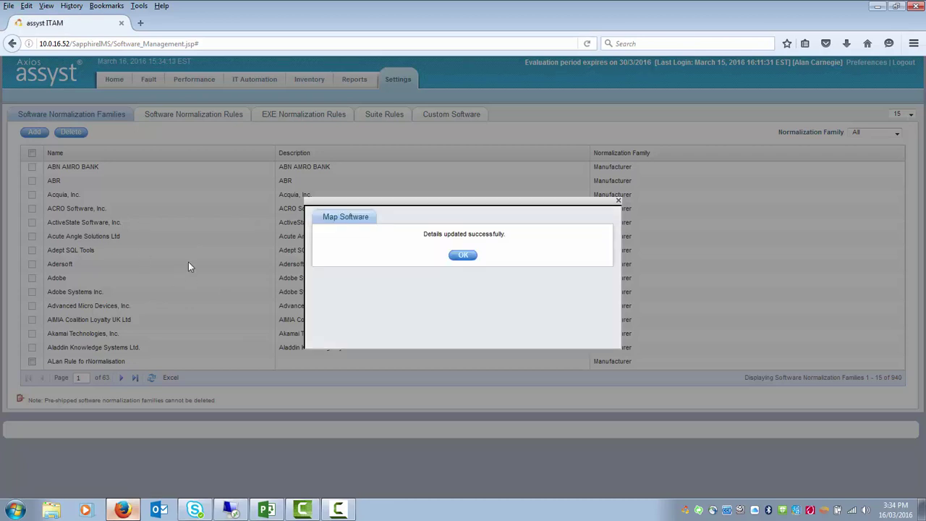
click(464, 256)
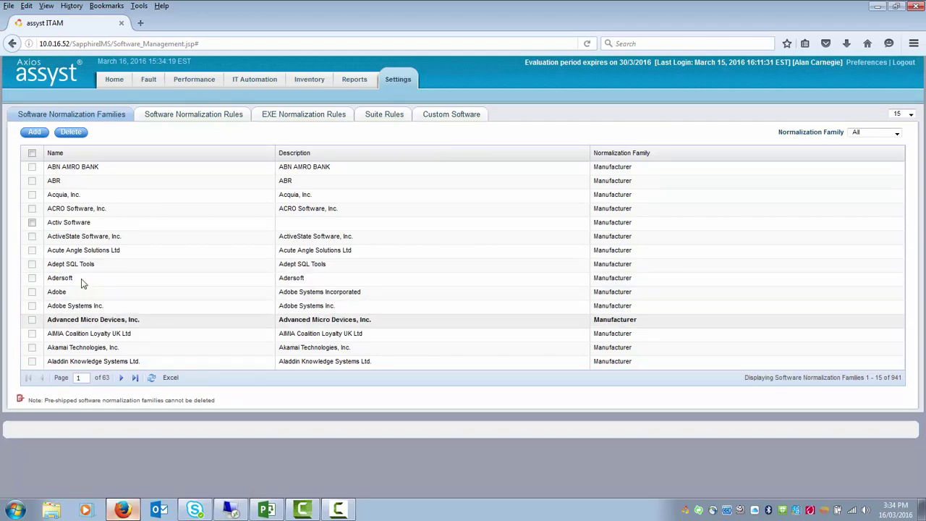
click(121, 382)
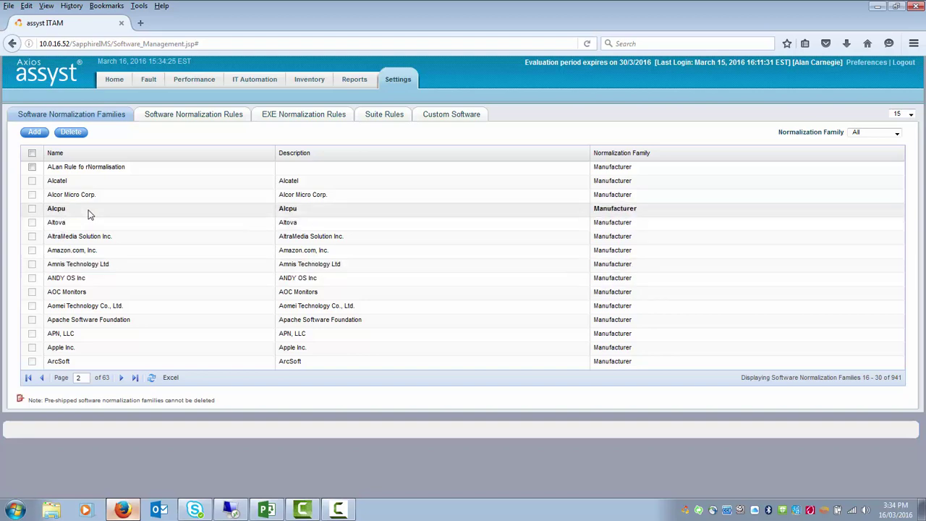
click(41, 377)
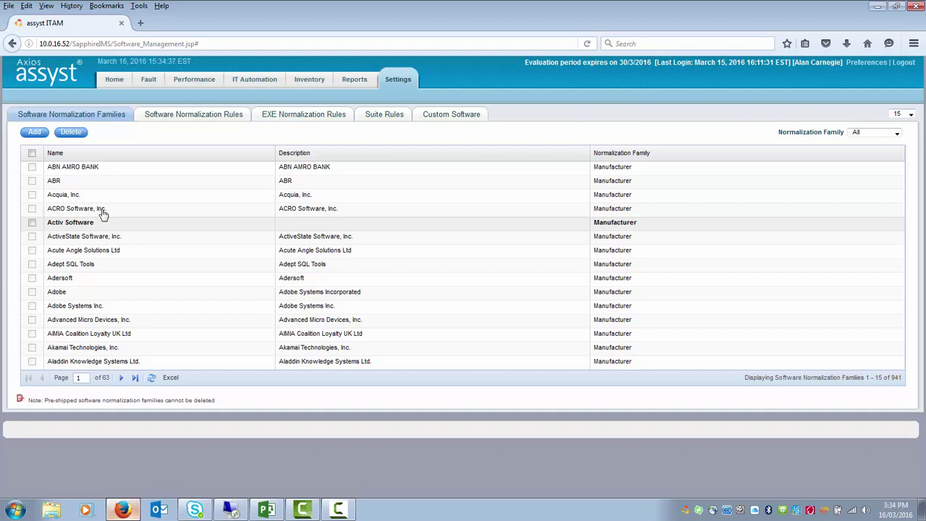
Start a new software normalization rule and name it Activ Software.
click(187, 121)
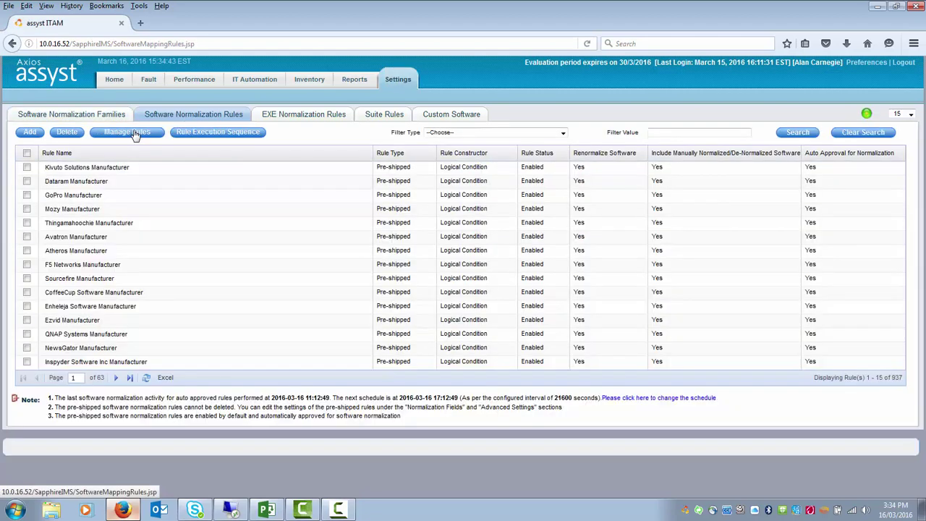
click(29, 134)
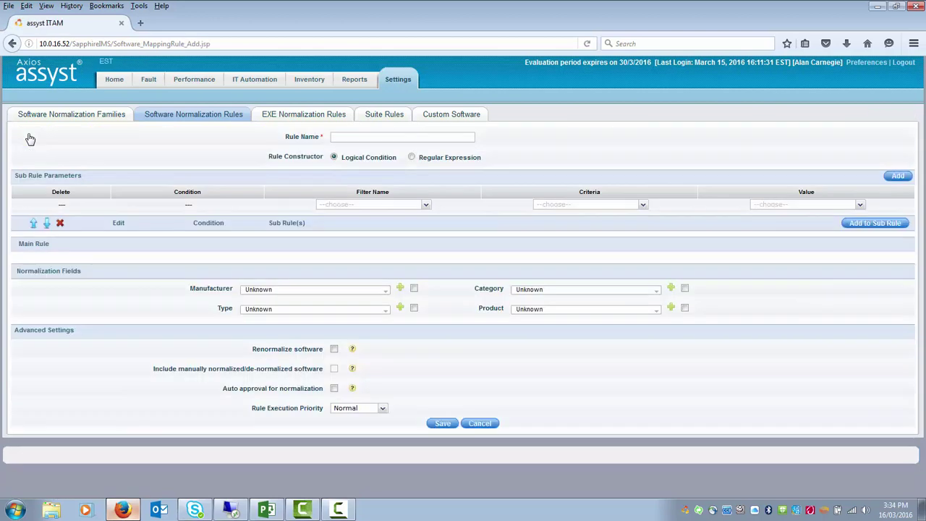
click(348, 136)
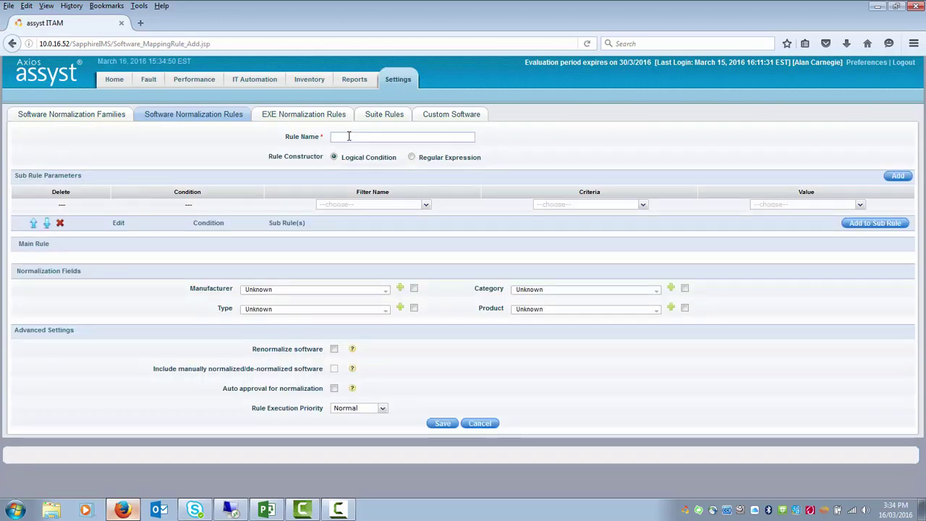
text(Activ Software)
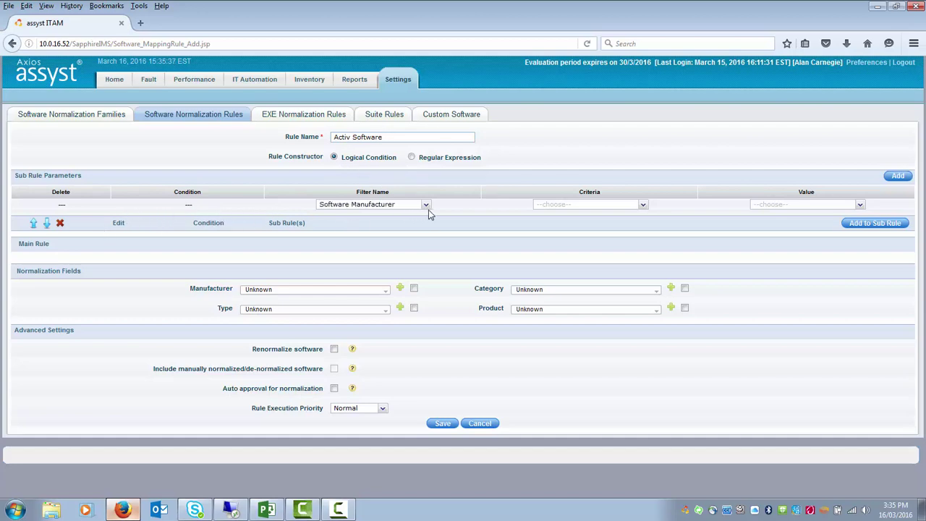
Add a sub rule to the Activ Software rule with Software Description Equal To ActivClient x64.
click(426, 205)
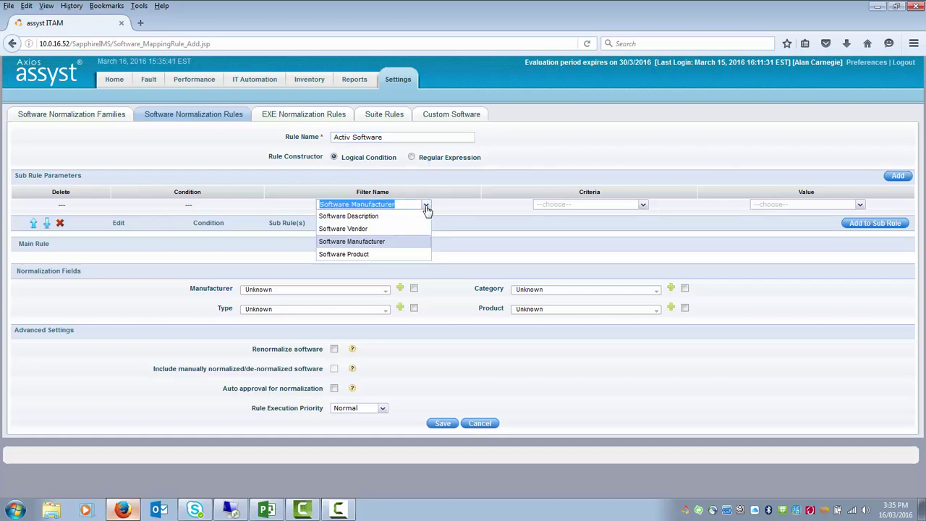
click(369, 216)
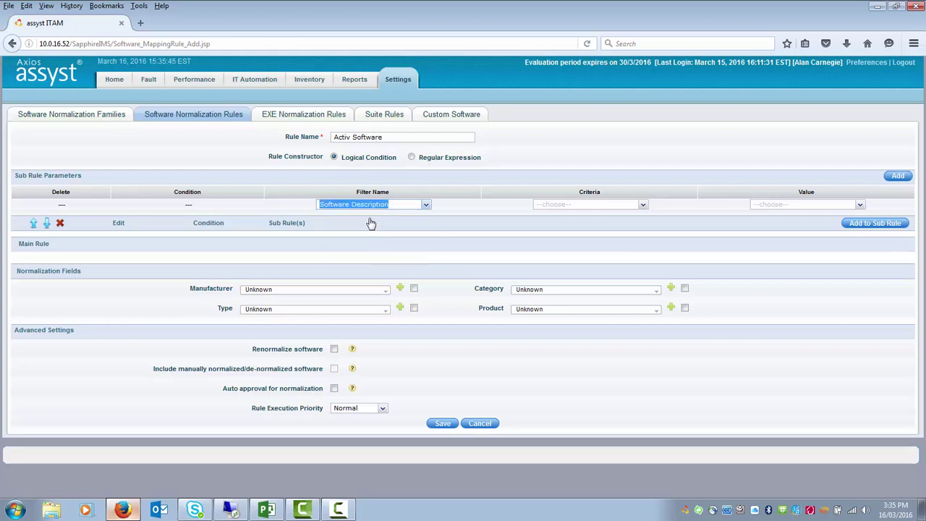
click(641, 206)
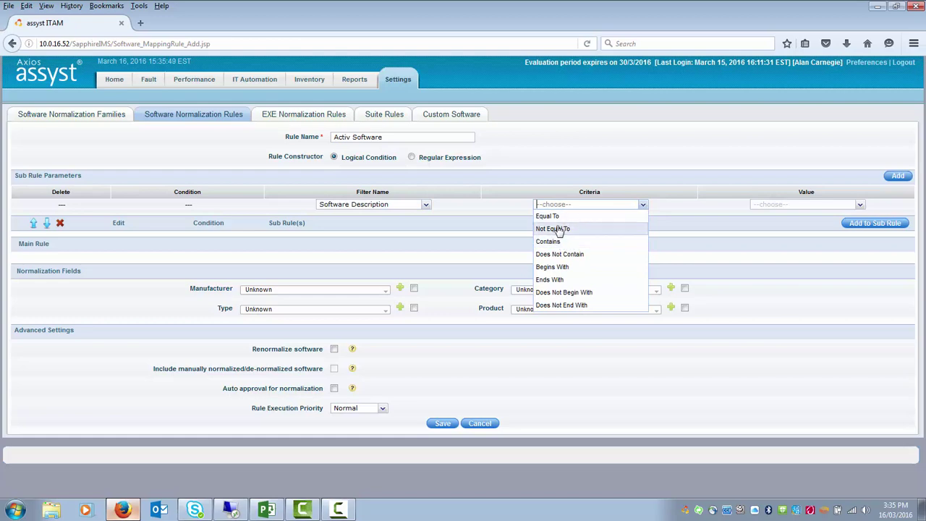
click(742, 205)
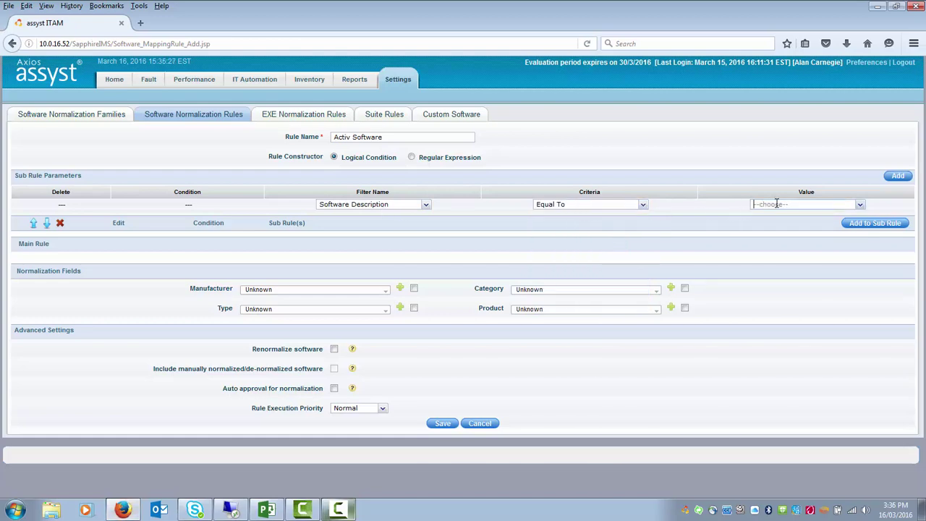
text(Act)
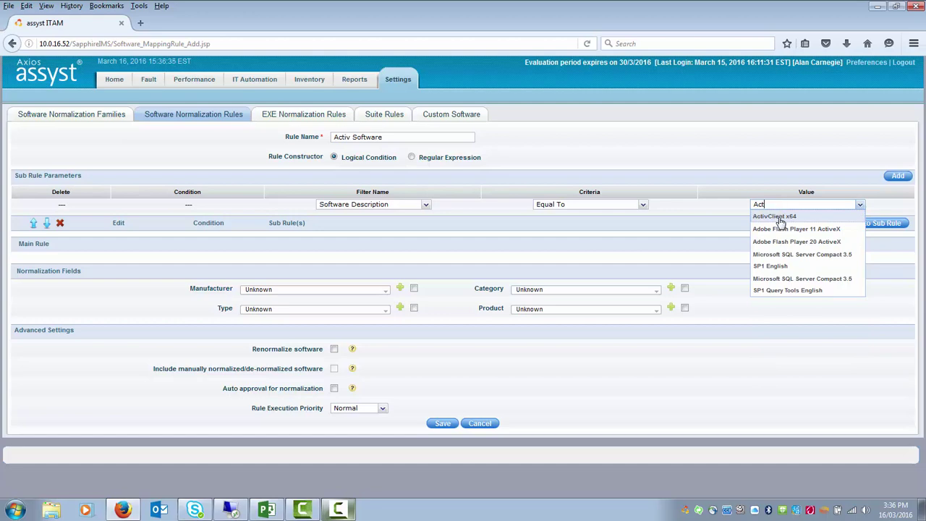
click(777, 217)
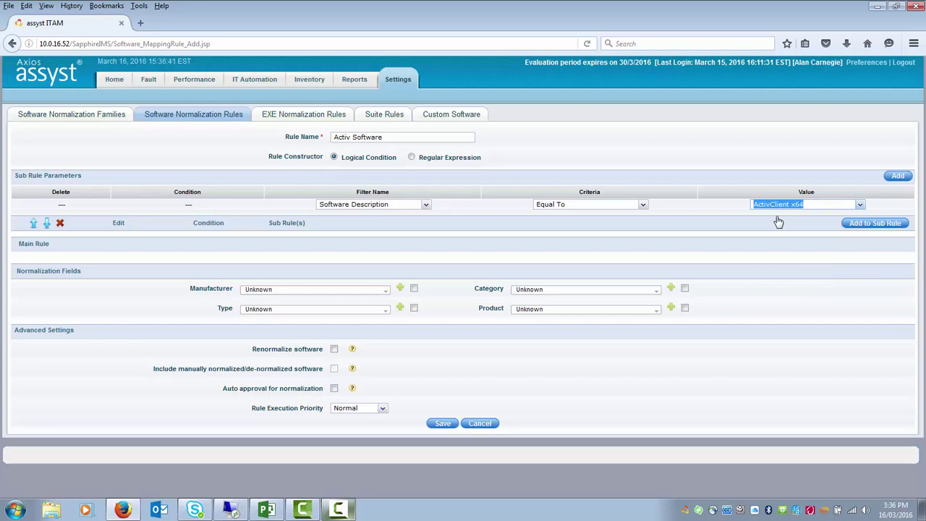
click(875, 224)
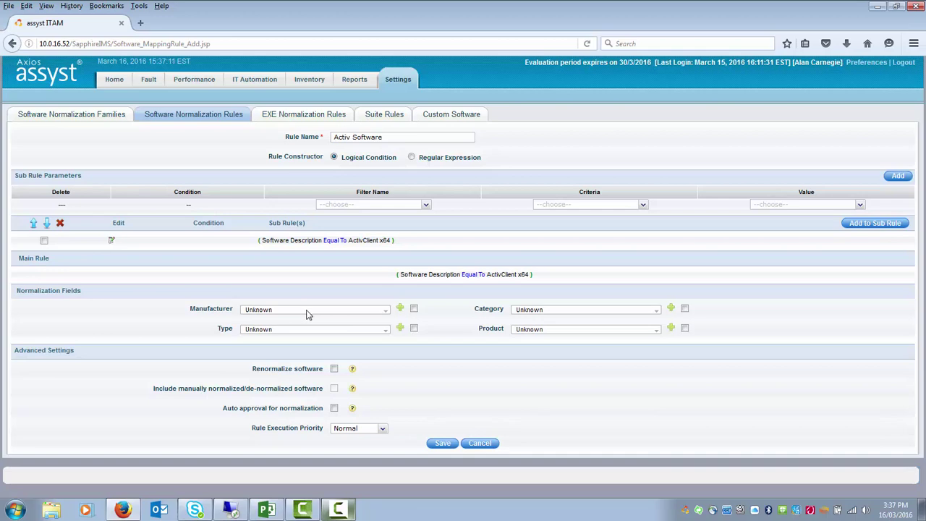
Enable the Manufacturer normalization field for the rule and set it to Activ Software.
click(414, 310)
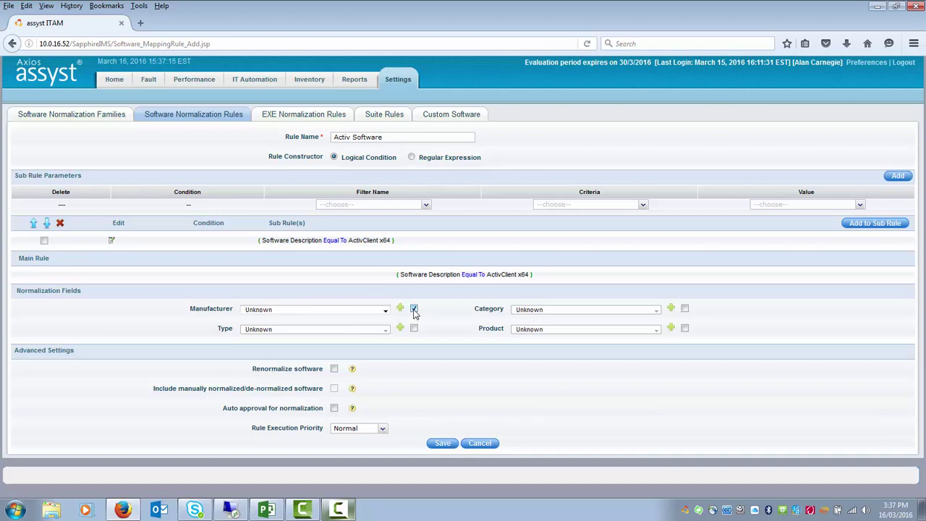
click(327, 310)
text(act)
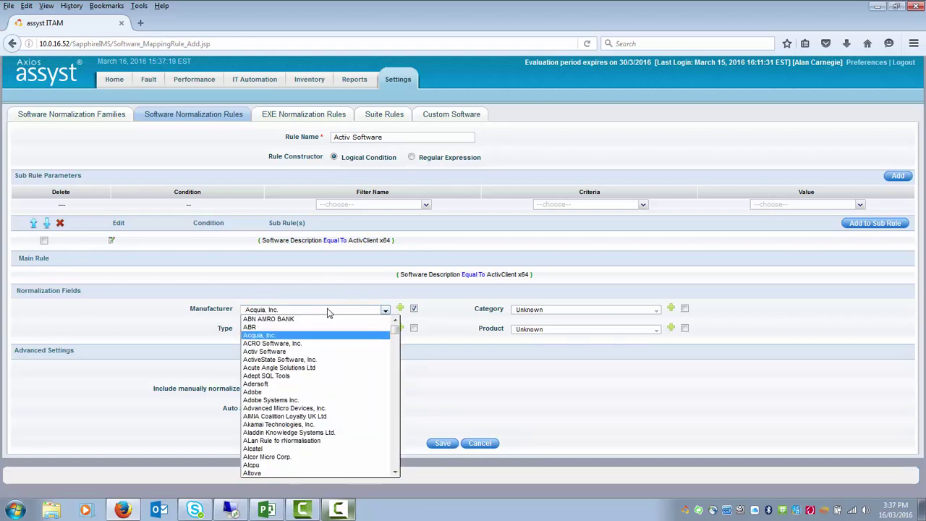
click(288, 353)
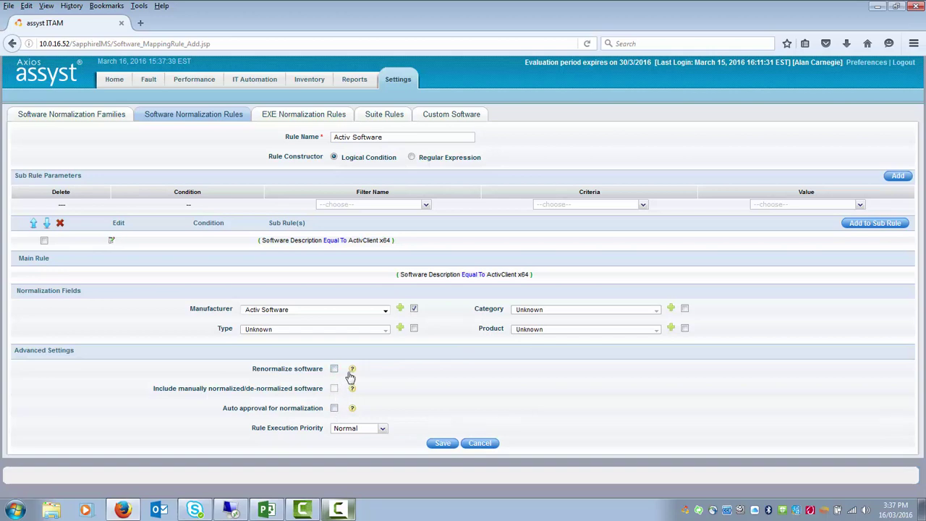
Enable Renormalize software and Auto approval for normalization, keep the execution priority at Normal, and save the rule.
mouse_move(354, 372)
click(334, 370)
mouse_move(352, 392)
mouse_move(353, 410)
click(383, 430)
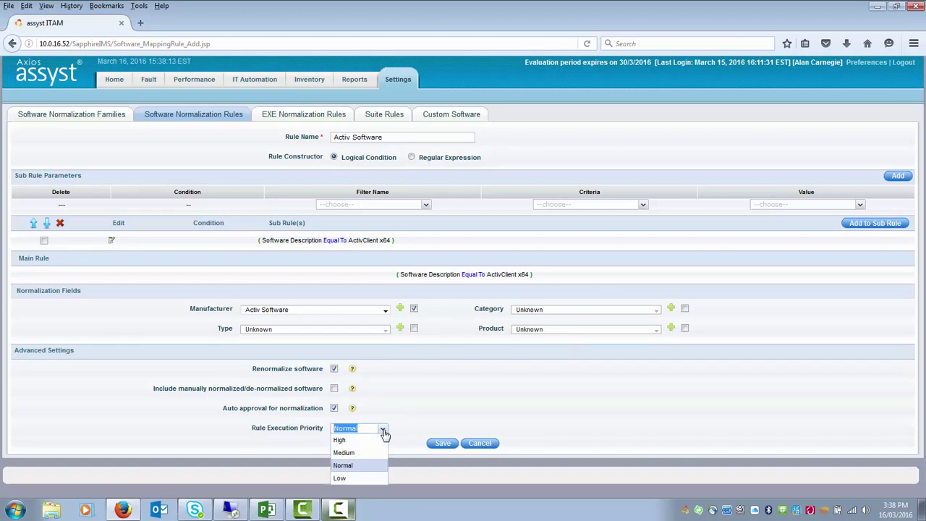
click(403, 419)
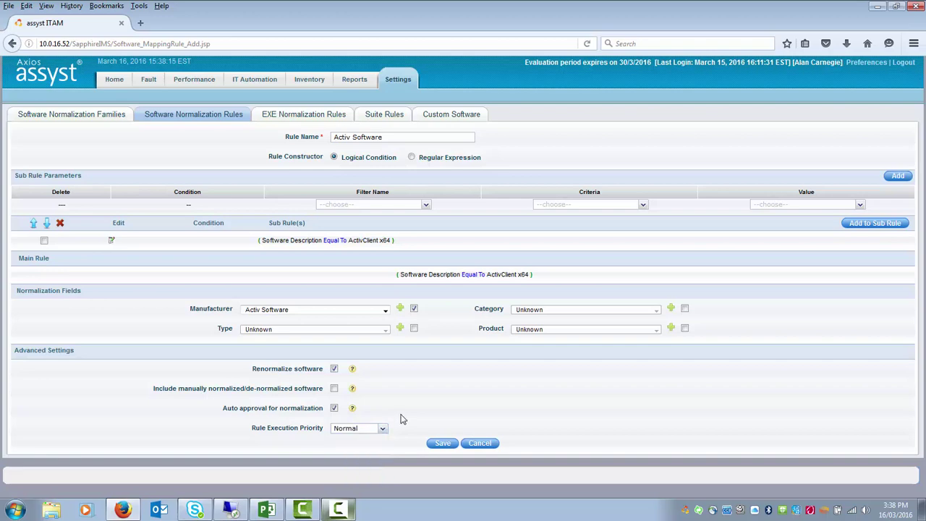
click(443, 445)
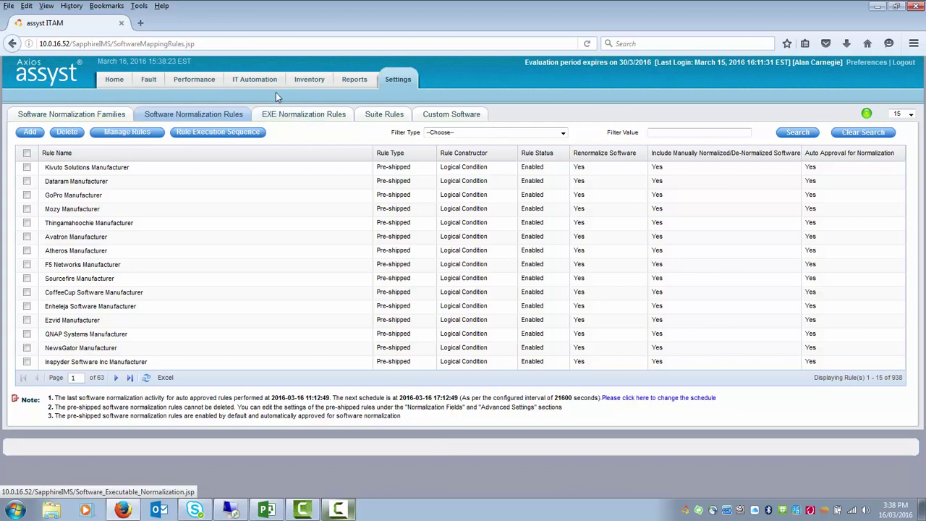
Open the inventory's installed software list and bring up Approve Software for Normalization, accepting the notice about auto approval rules.
mouse_move(308, 84)
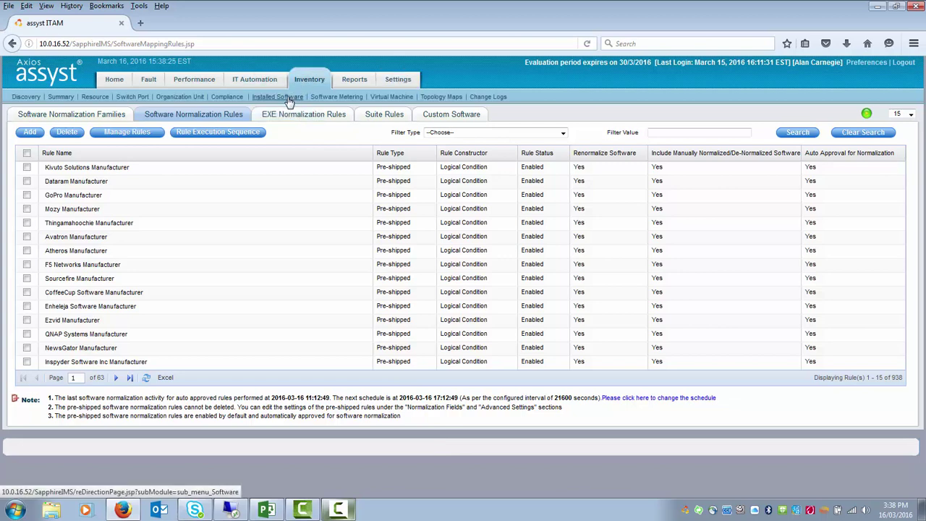
click(289, 102)
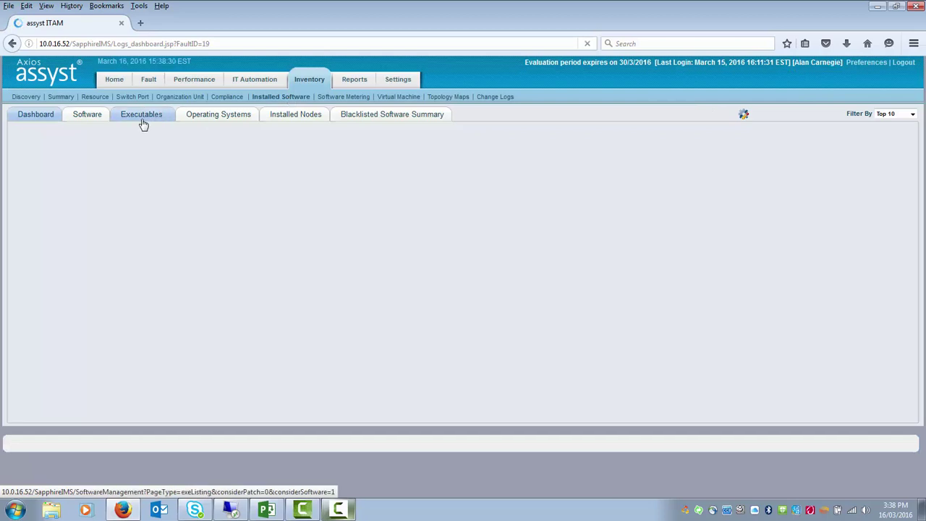
click(88, 119)
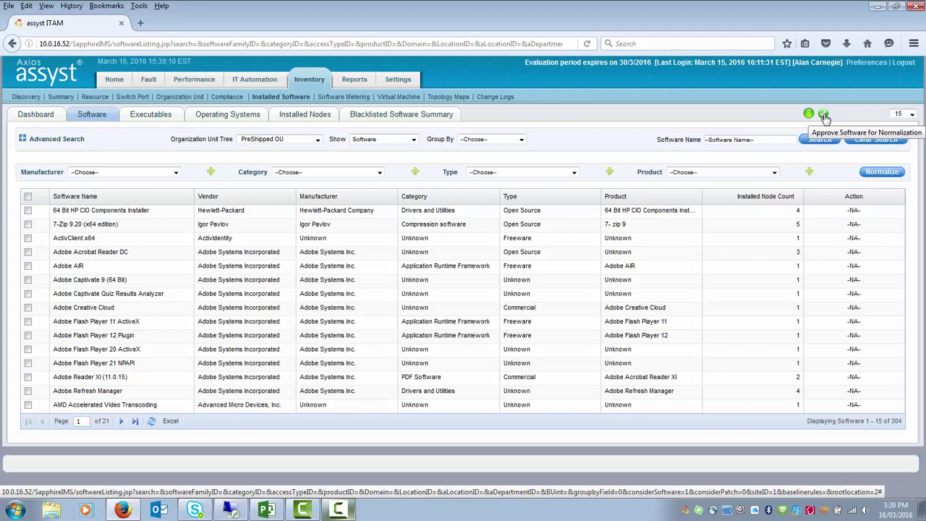
click(823, 115)
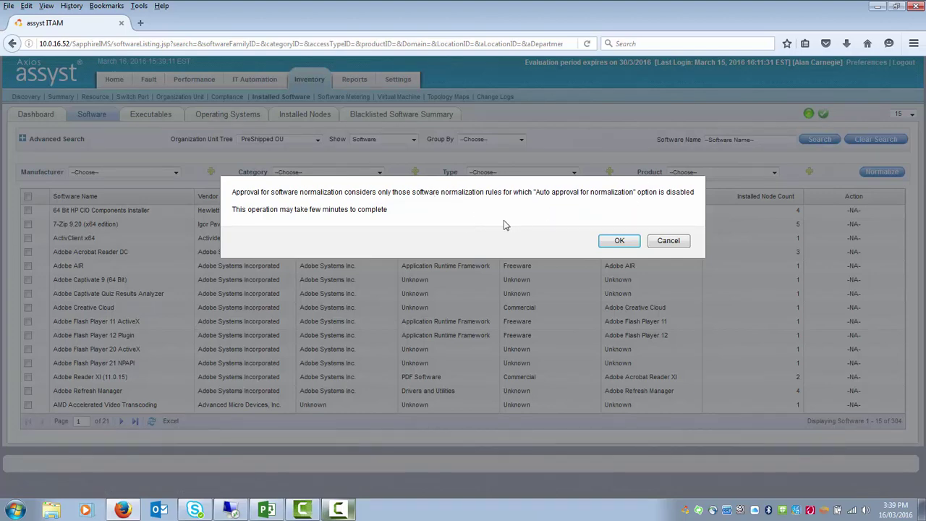
click(618, 240)
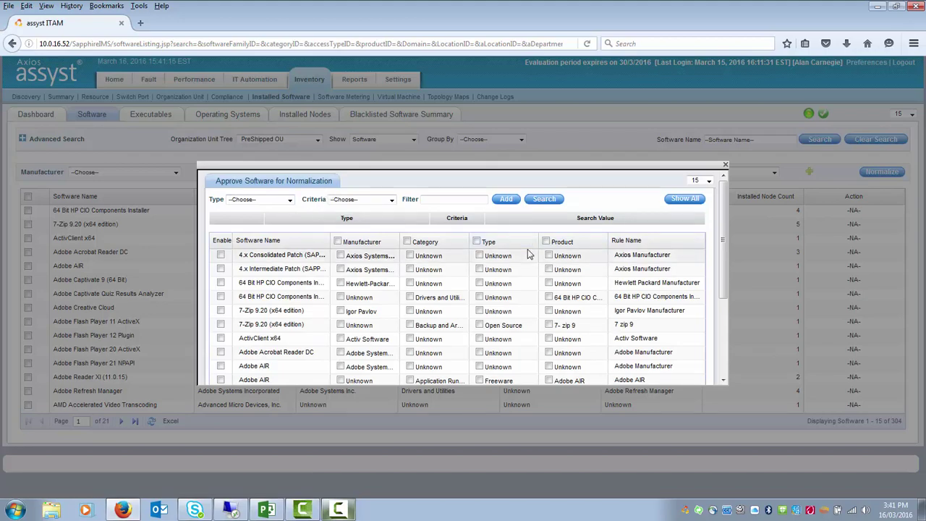
mouse_move(723, 236)
mouse_down()
mouse_move(721, 318)
mouse_move(721, 231)
mouse_up()
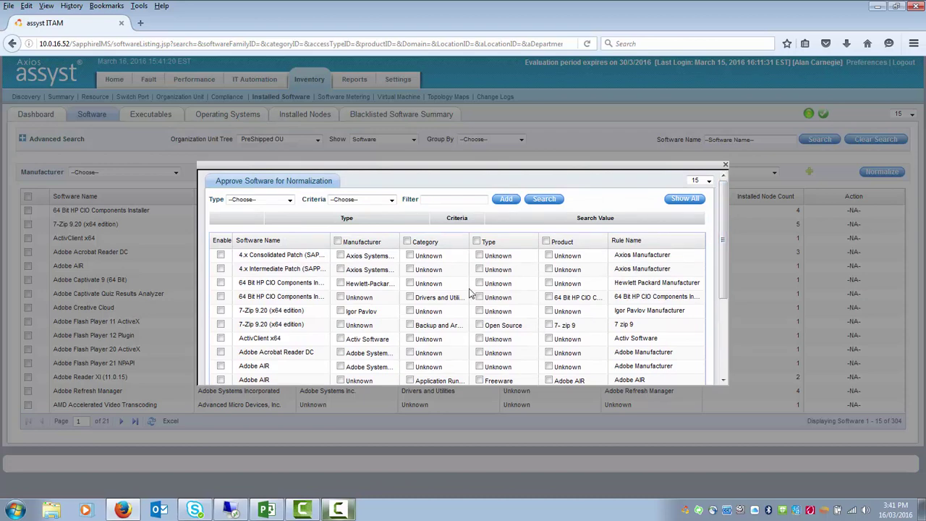
Approve normalization for ActivClient x64 and the Adobe Manufacturer entries of Adobe Flash Player 11 ActiveX, Creative Cloud, Captivate Quiz Results Analyzer and AIR.
click(220, 338)
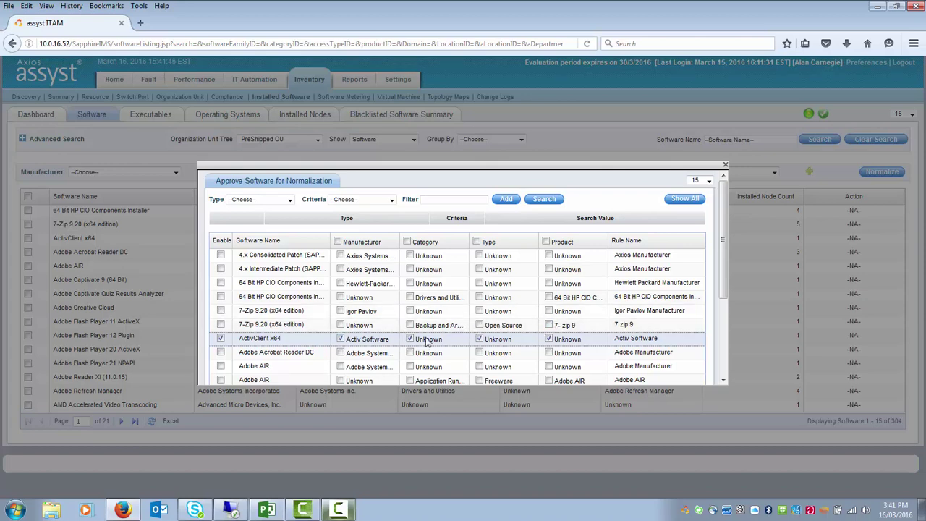
drag(723, 285, 722, 374)
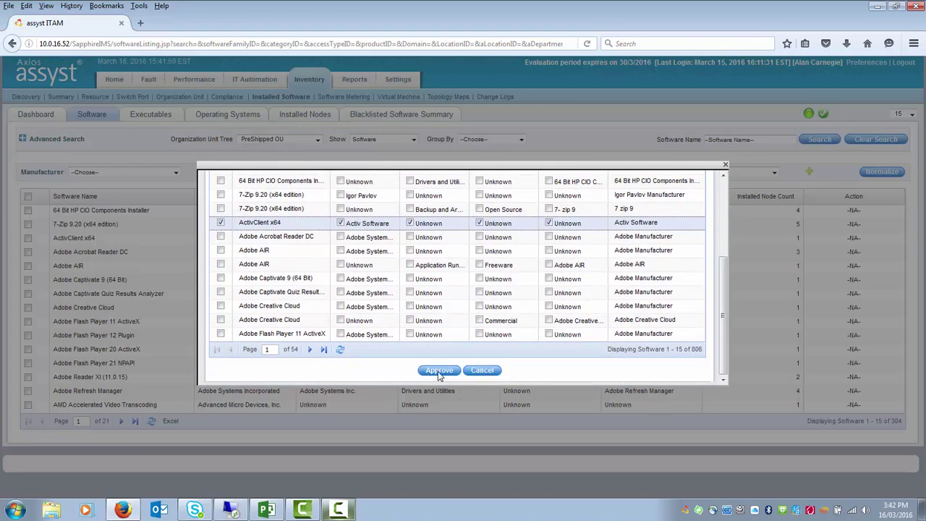
click(221, 333)
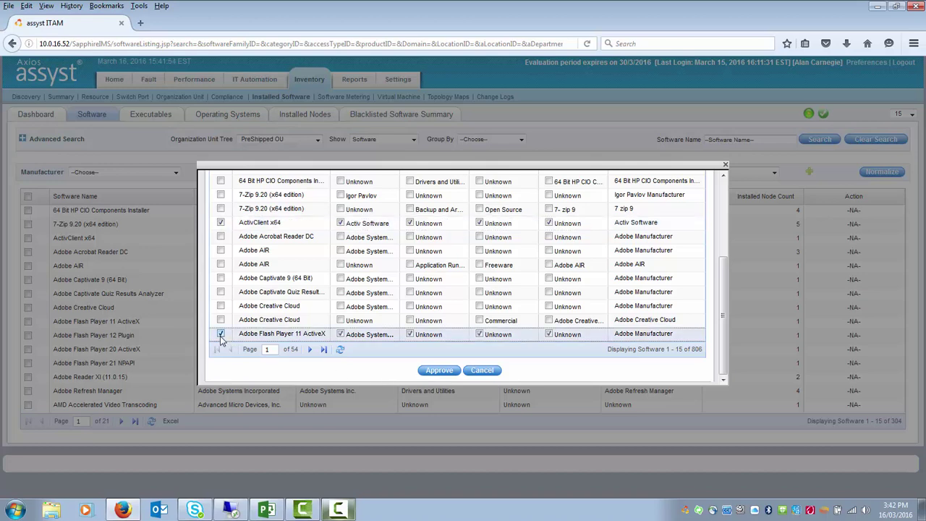
click(221, 306)
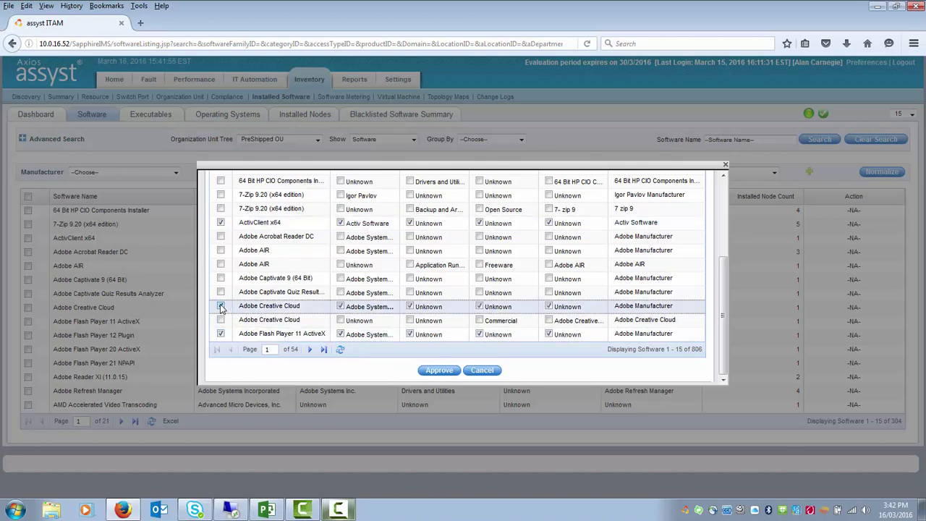
click(220, 292)
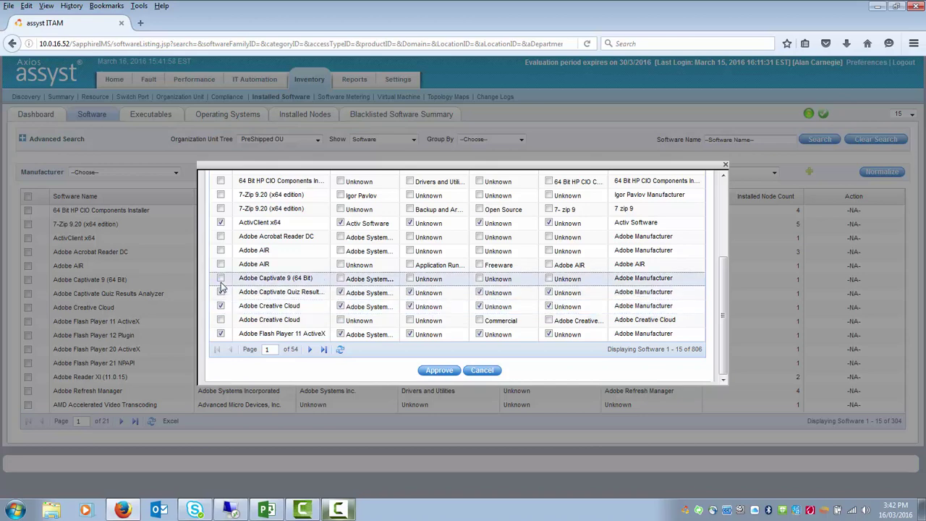
click(220, 250)
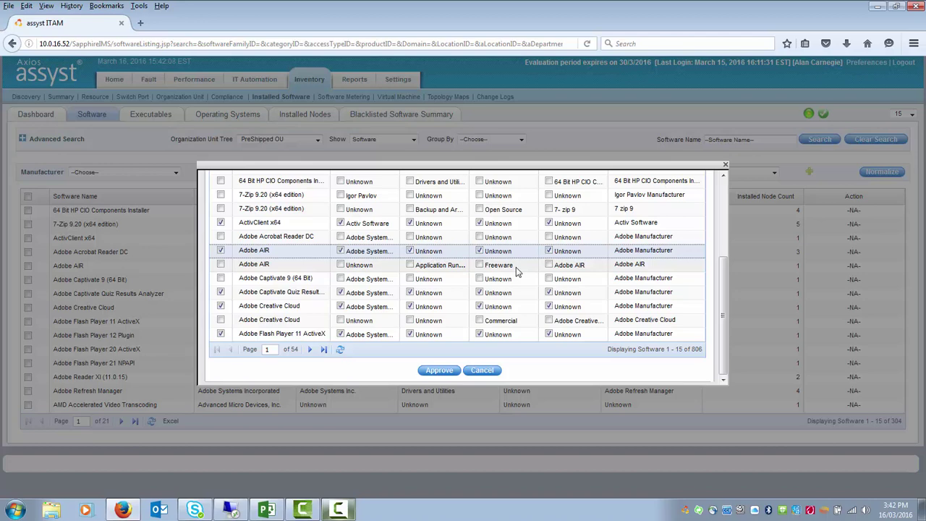
click(437, 370)
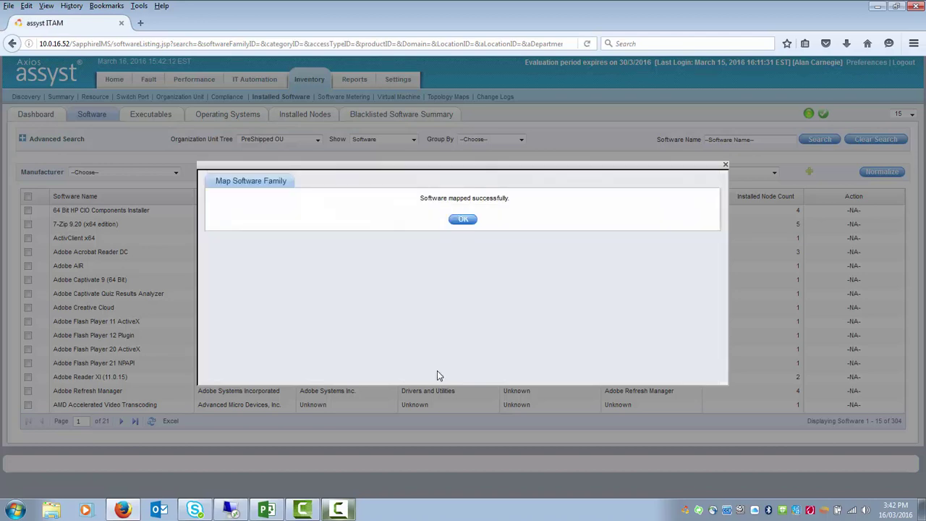
click(464, 223)
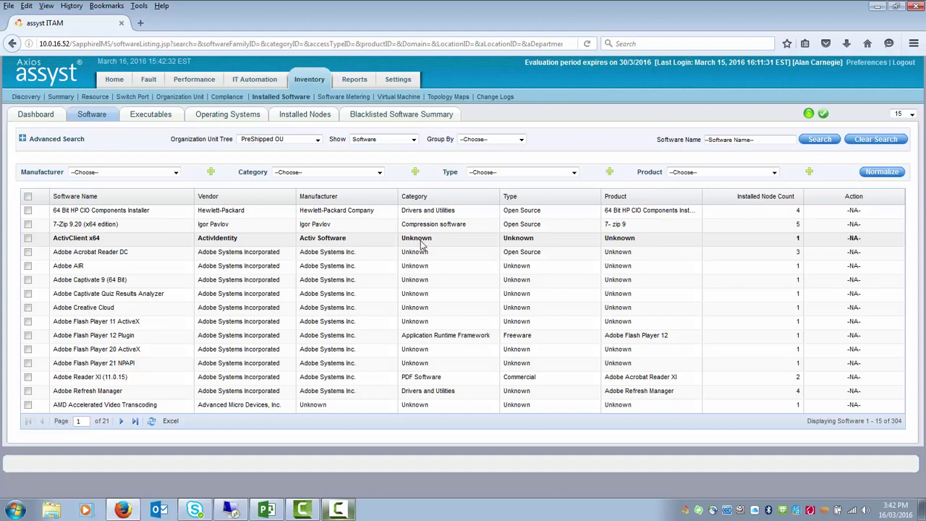
Select ActivClient x64 in the installed software list and open the category choices for normalizing it.
click(27, 238)
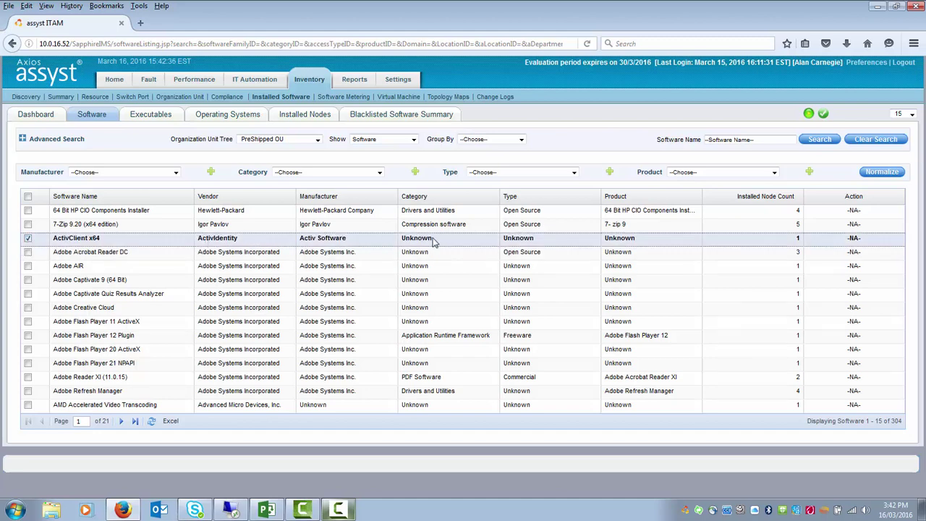
click(374, 173)
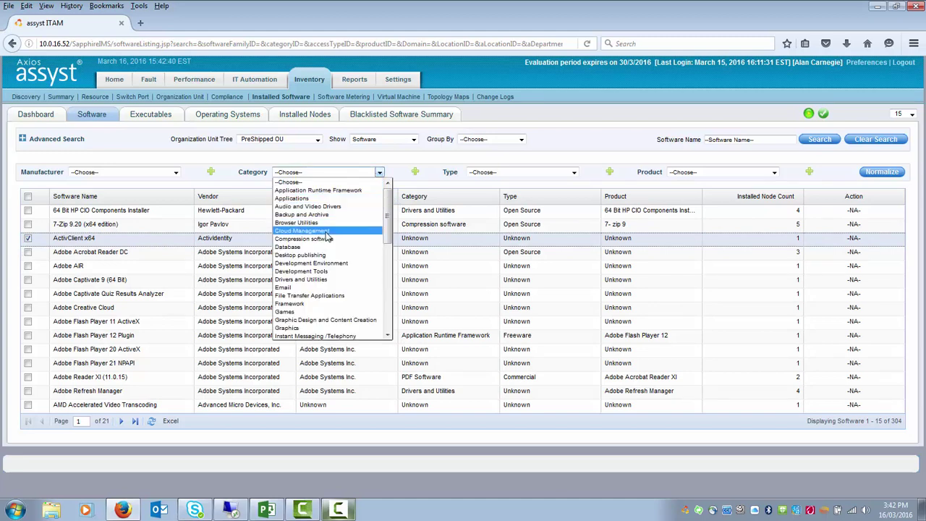